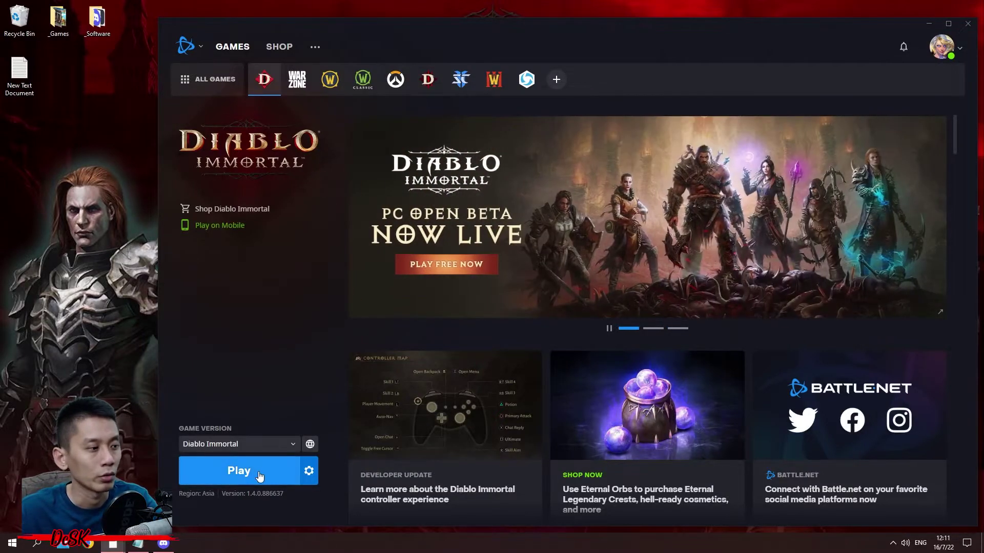
# - Launch Diablo Immortal from the Play button on its Battle.net page
pyautogui.click(257, 475)
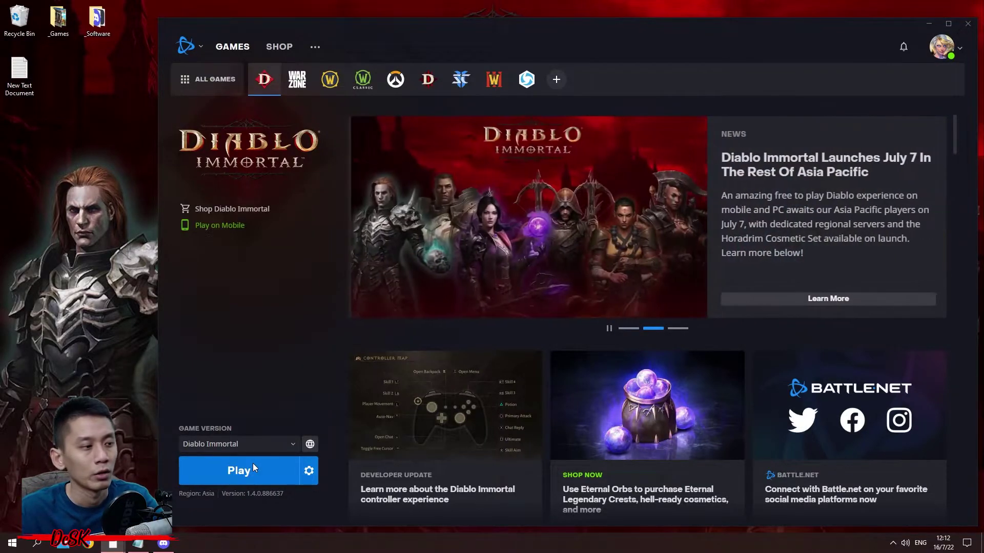
pyautogui.click(138, 544)
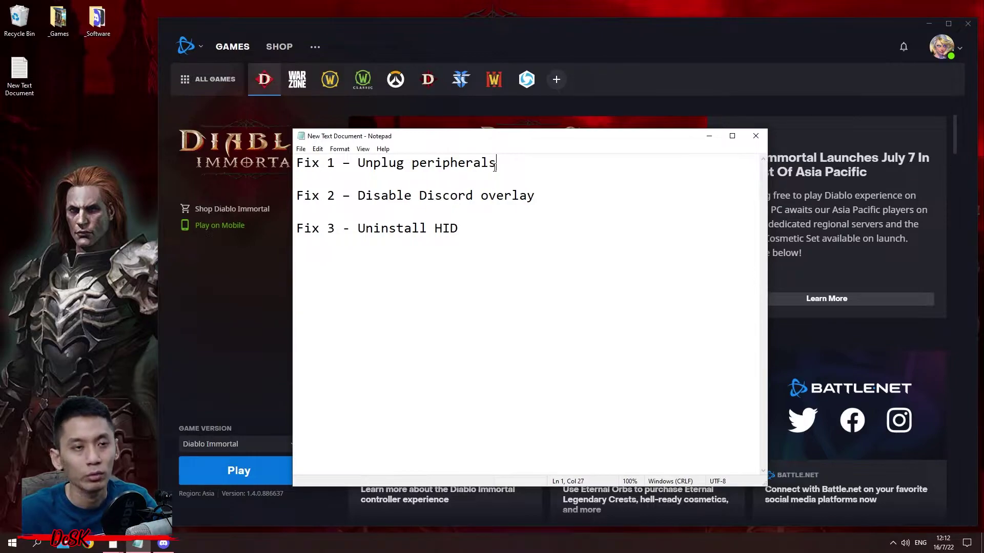
pyautogui.click(543, 194)
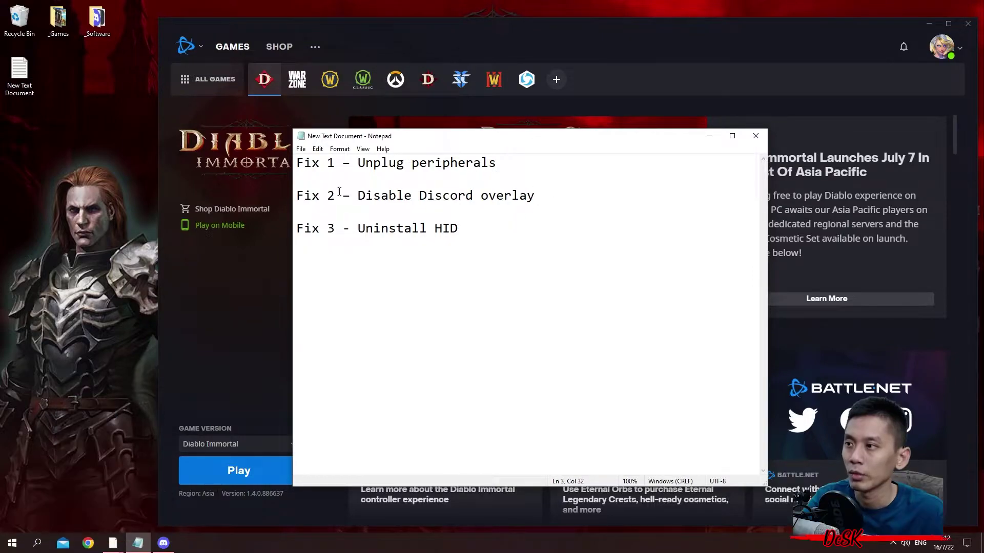
# - Confirm Discord's Game Overlay settings show the in-game overlay toggle off, then close settings
pyautogui.click(163, 542)
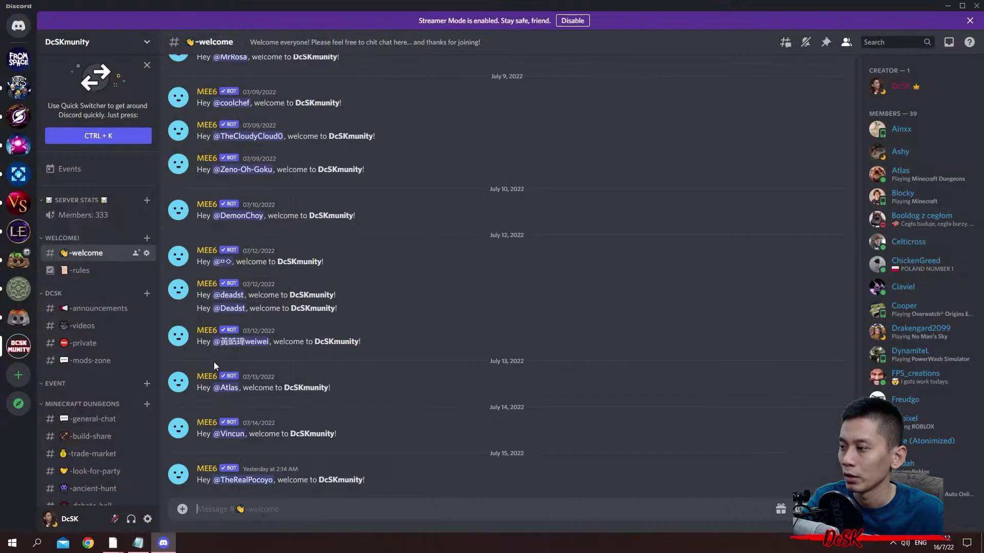
pyautogui.click(148, 519)
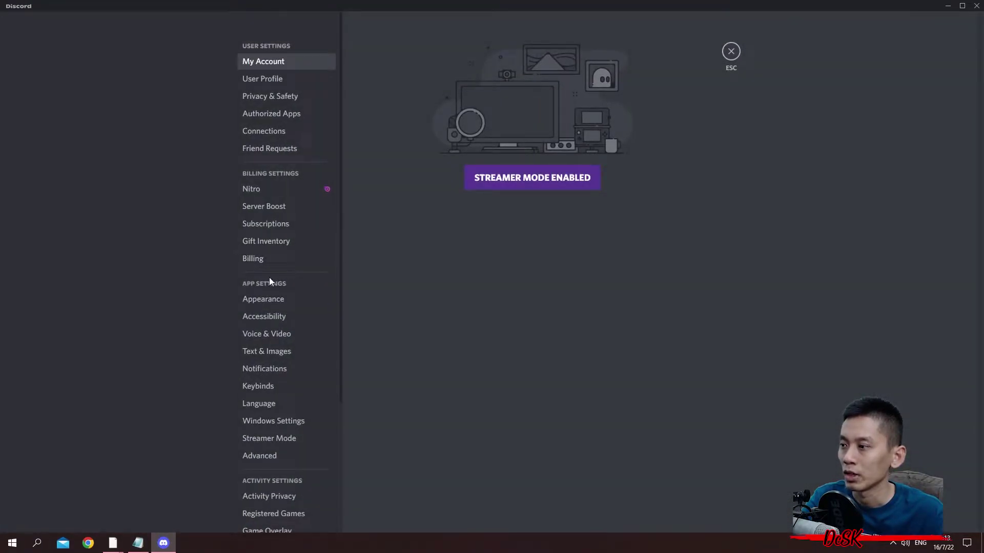
pyautogui.scroll(-3, 269, 279)
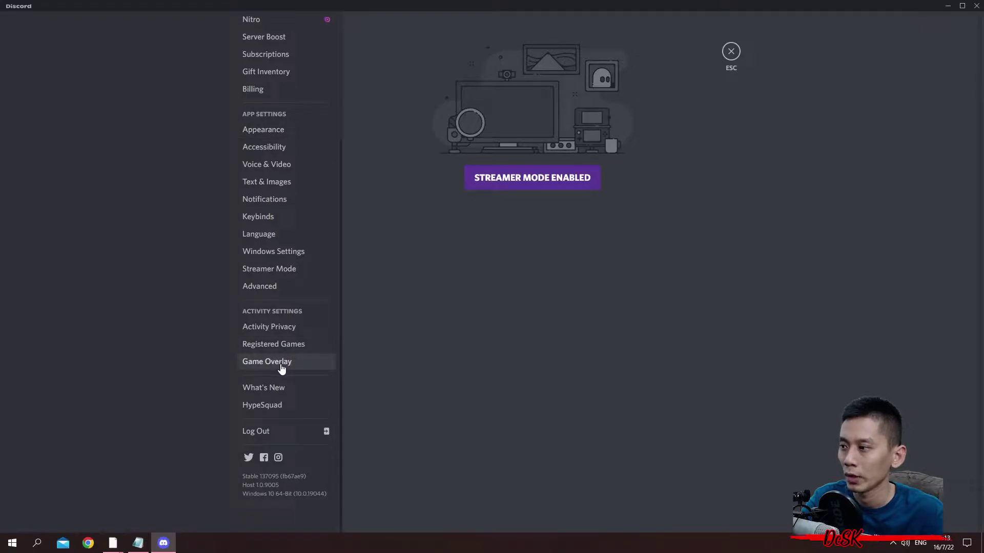
pyautogui.click(282, 360)
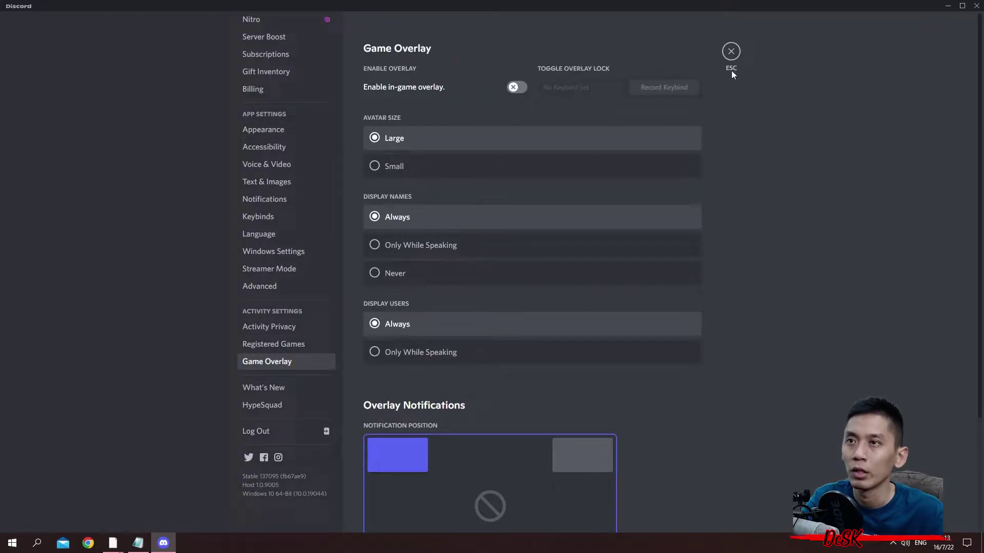
pyautogui.click(731, 51)
# - Return to the Notepad fix list at 'Uninstall HID' and search Windows for 'device'
pyautogui.click(948, 7)
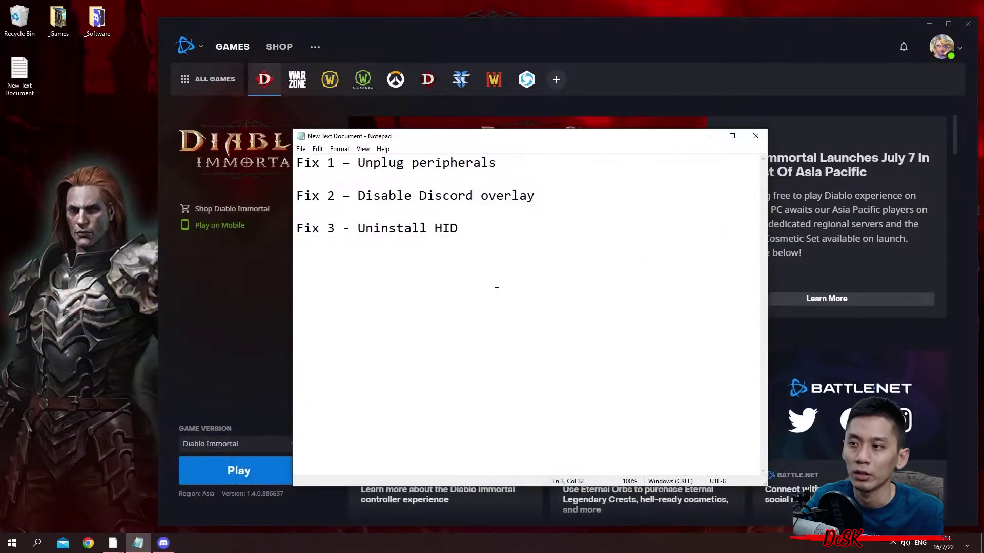
pyautogui.click(525, 246)
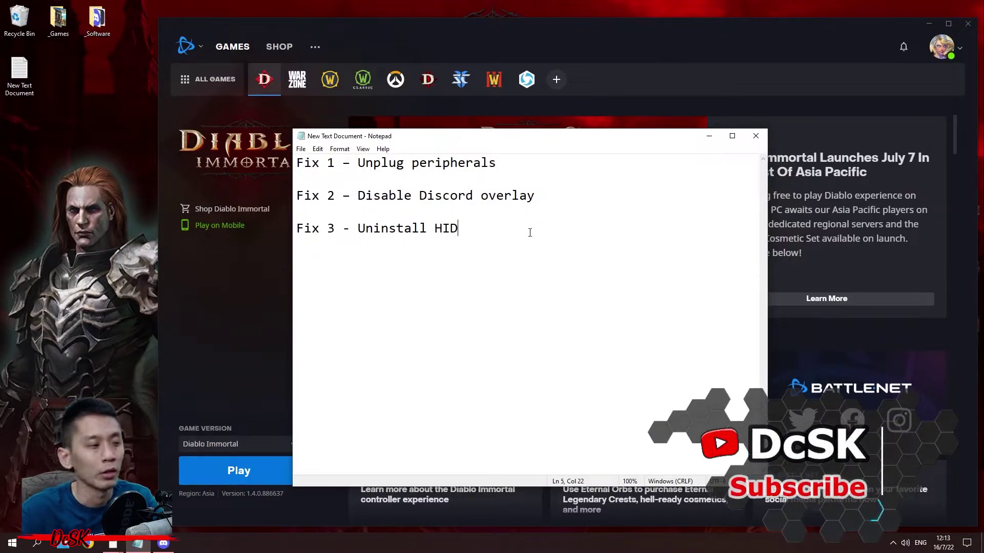
pyautogui.press('super')
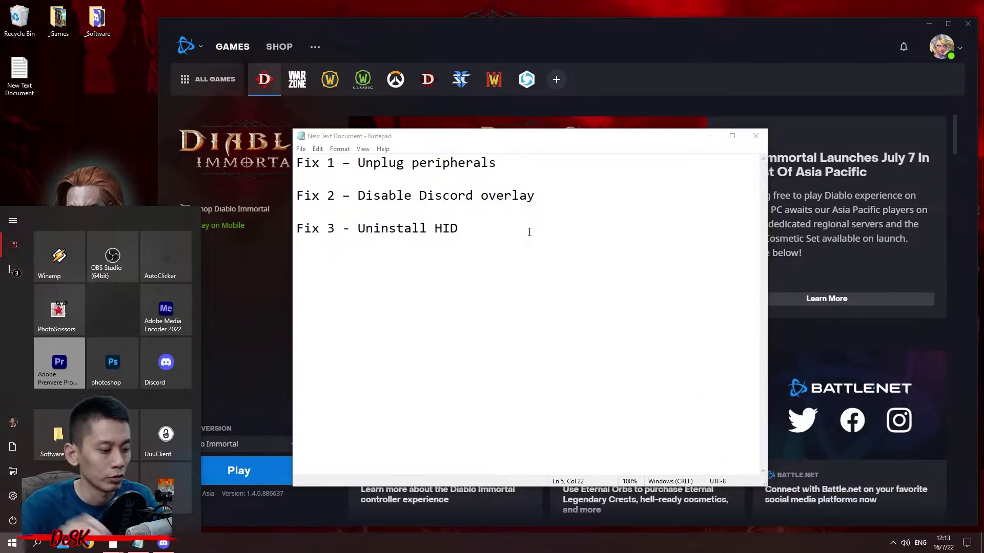
pyautogui.press('super')
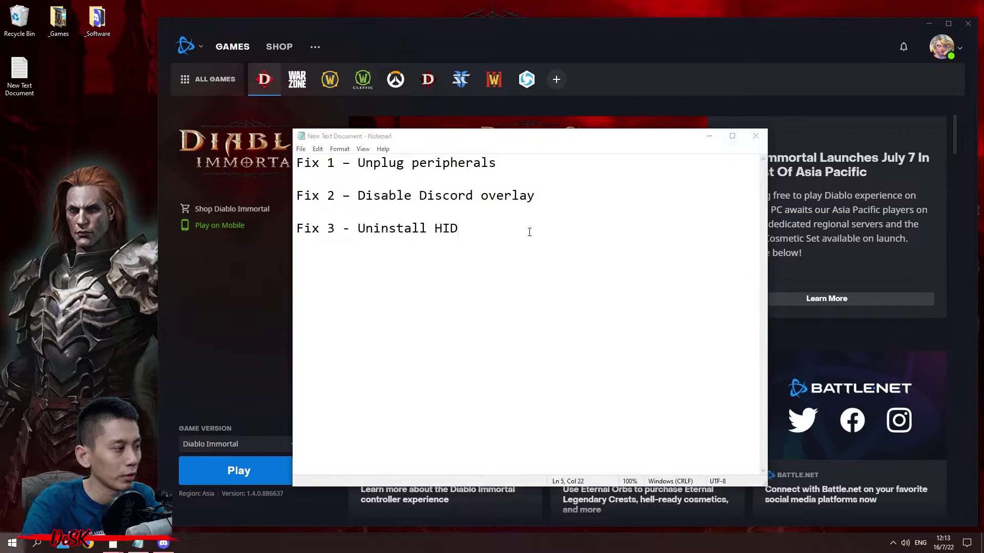
pyautogui.press('super')
pyautogui.write('device')
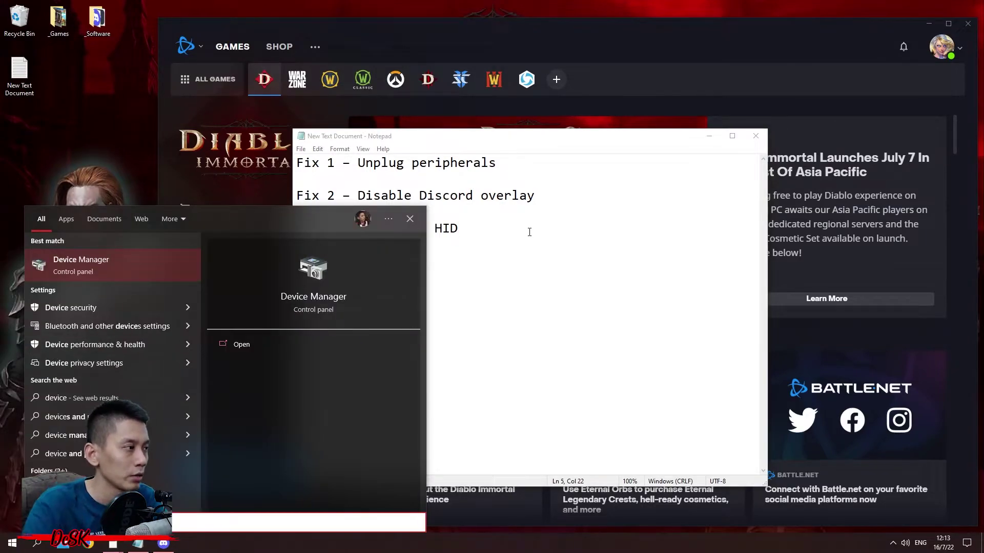
# - Open Device Manager, move it beside the notes, and expand Human Interface Devices
pyautogui.click(98, 262)
pyautogui.moveTo(266, 40); pyautogui.dragTo(623, 171)
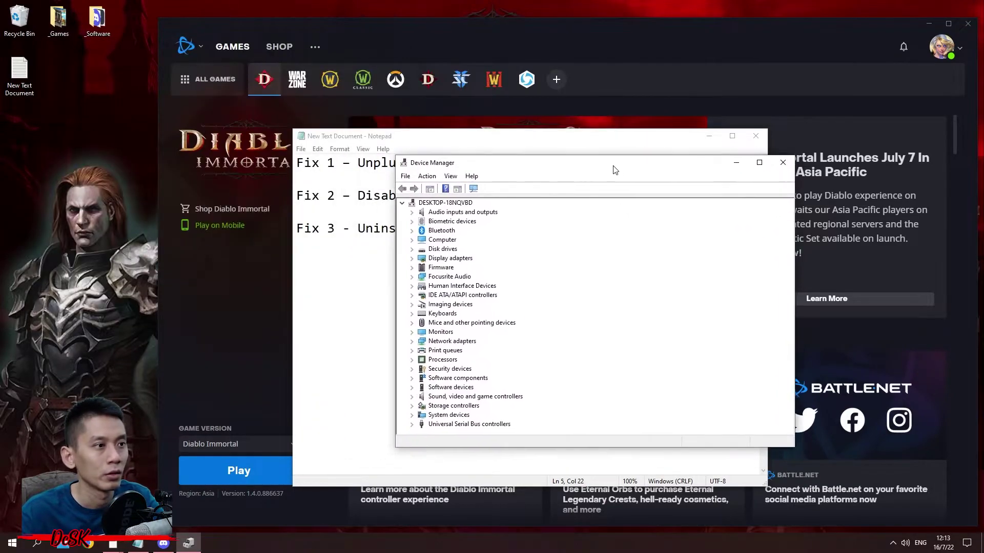
pyautogui.click(456, 288)
pyautogui.click(421, 288)
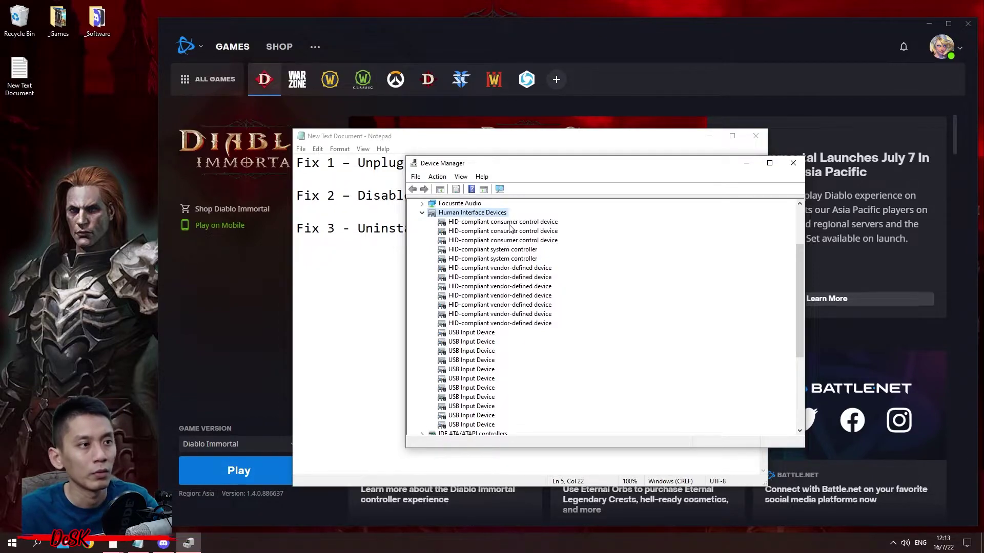
# - Look through the USB Input Device and HID-compliant consumer control and system controller entries
pyautogui.click(479, 333)
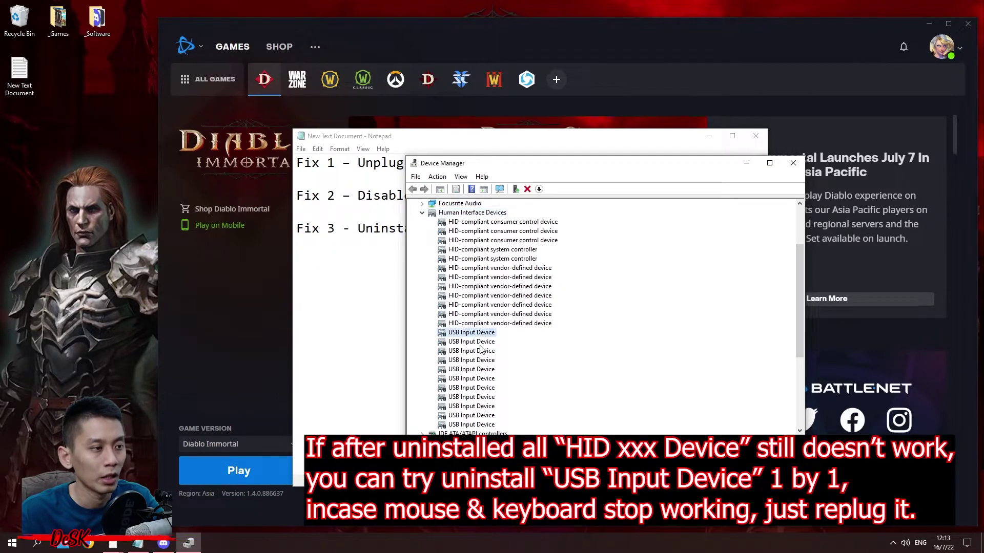
pyautogui.moveTo(481, 349); pyautogui.dragTo(487, 405)
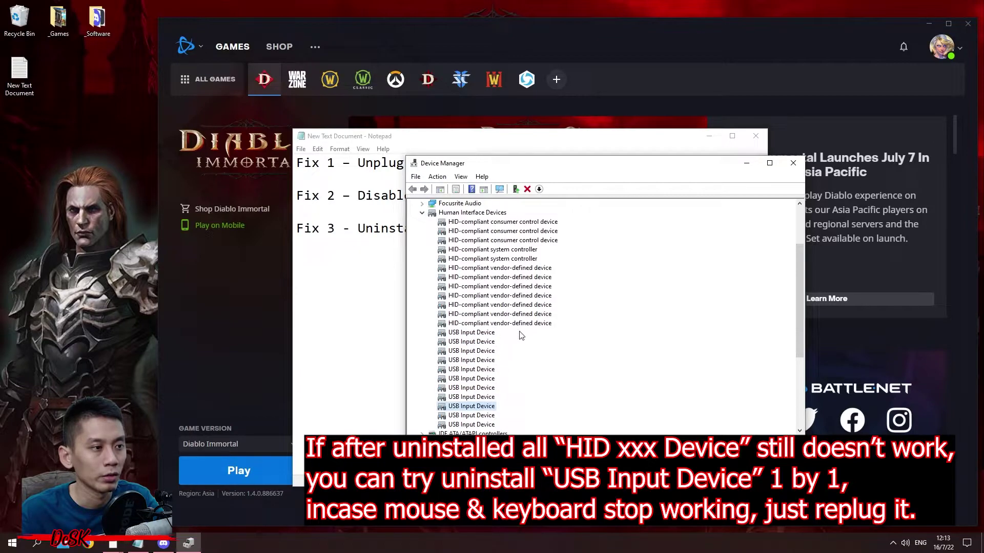
pyautogui.click(517, 223)
pyautogui.click(516, 233)
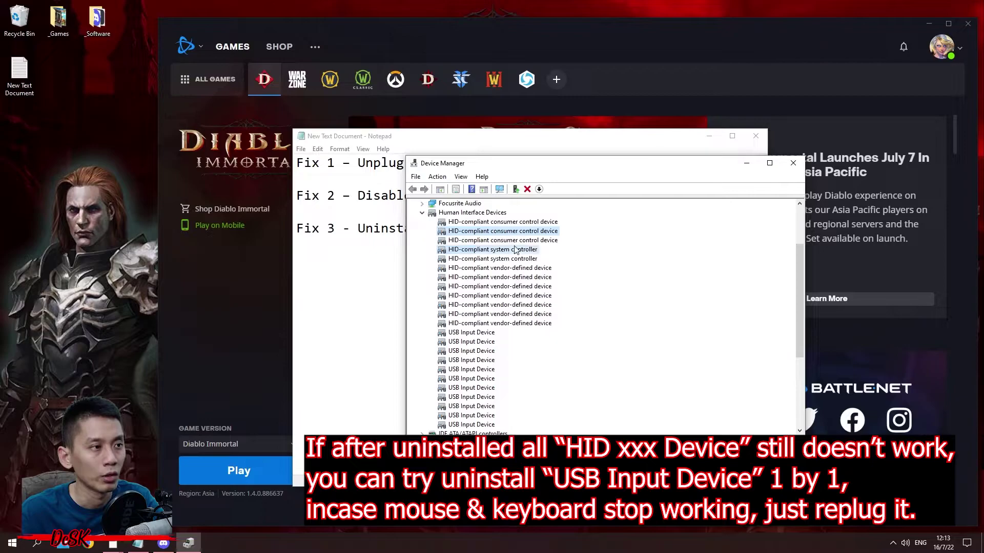
pyautogui.click(521, 235)
pyautogui.click(522, 232)
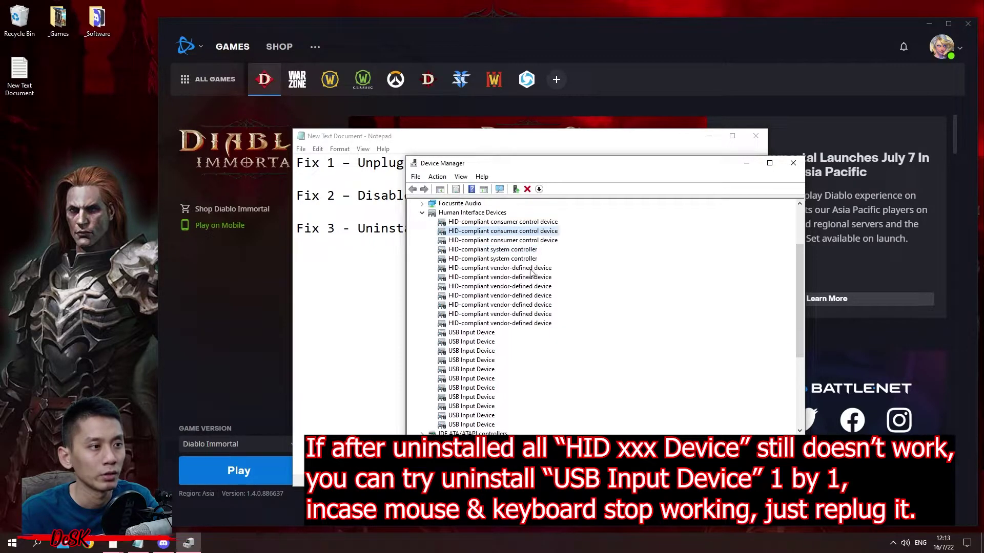
pyautogui.click(535, 223)
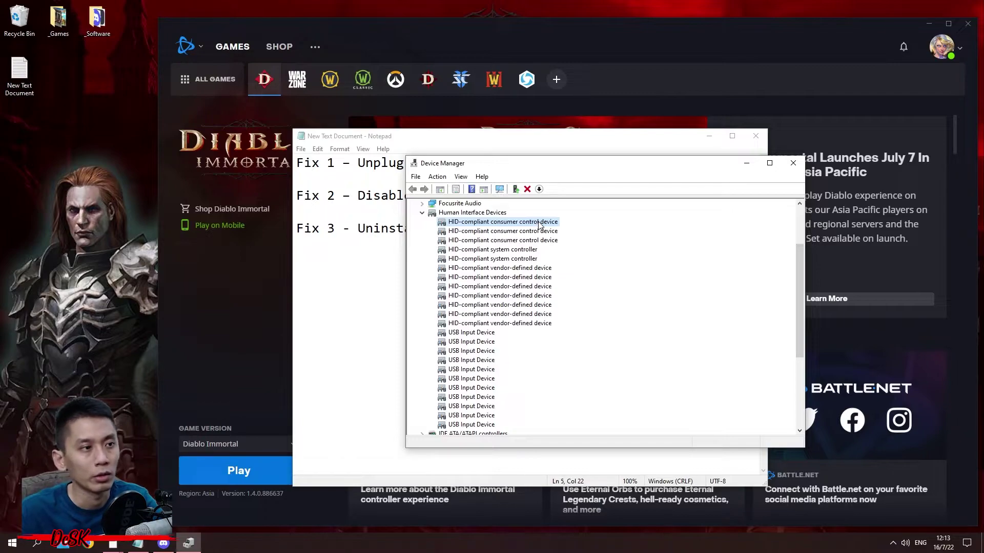
# - Remove each of the three HID-compliant consumer control devices with Uninstall device, confirming each
pyautogui.rightClick(539, 224)
pyautogui.click(559, 251)
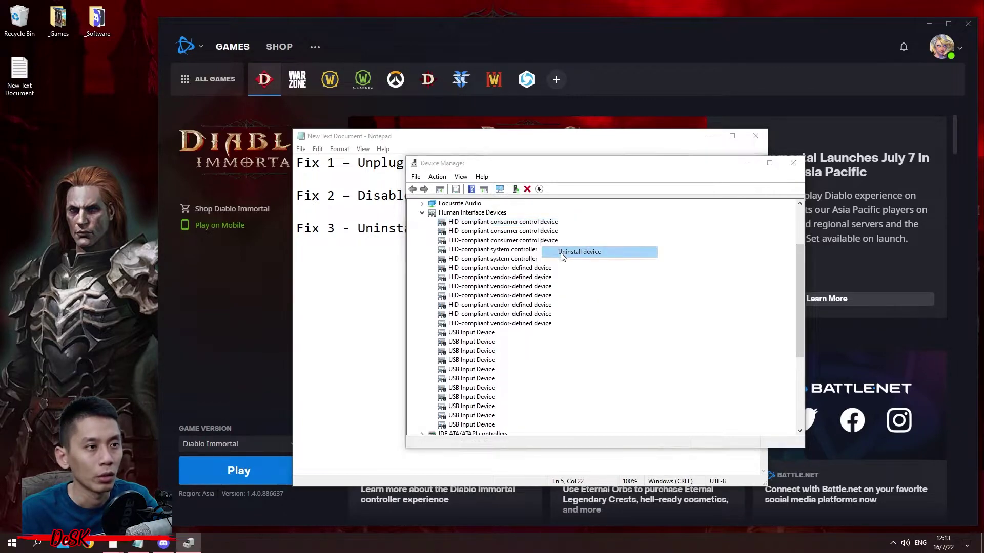
pyautogui.click(526, 312)
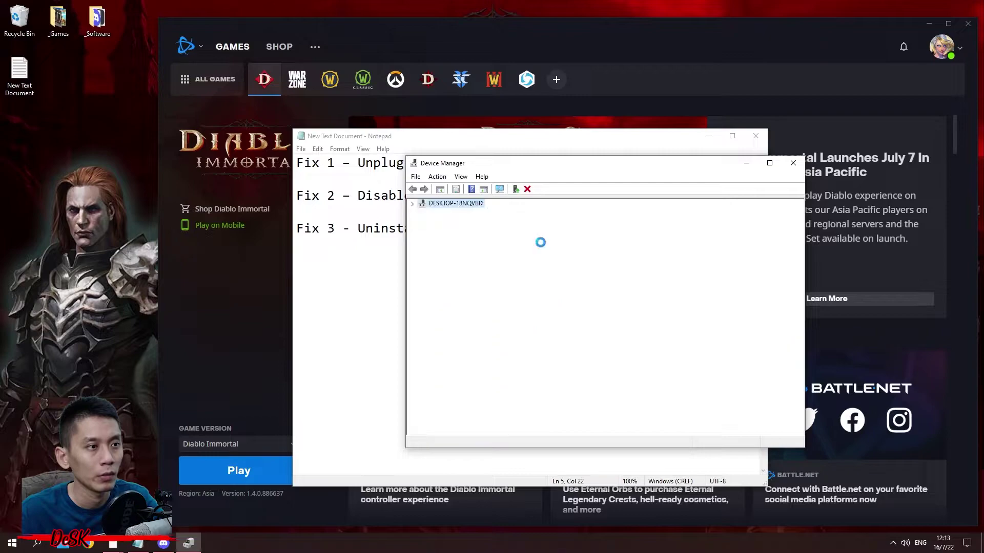
pyautogui.rightClick(549, 296)
pyautogui.click(579, 321)
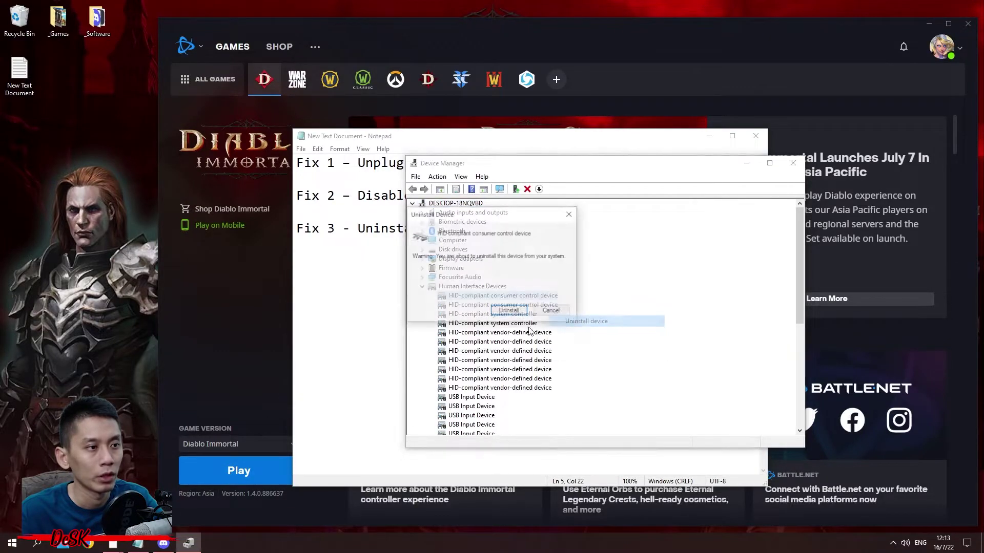
pyautogui.click(523, 310)
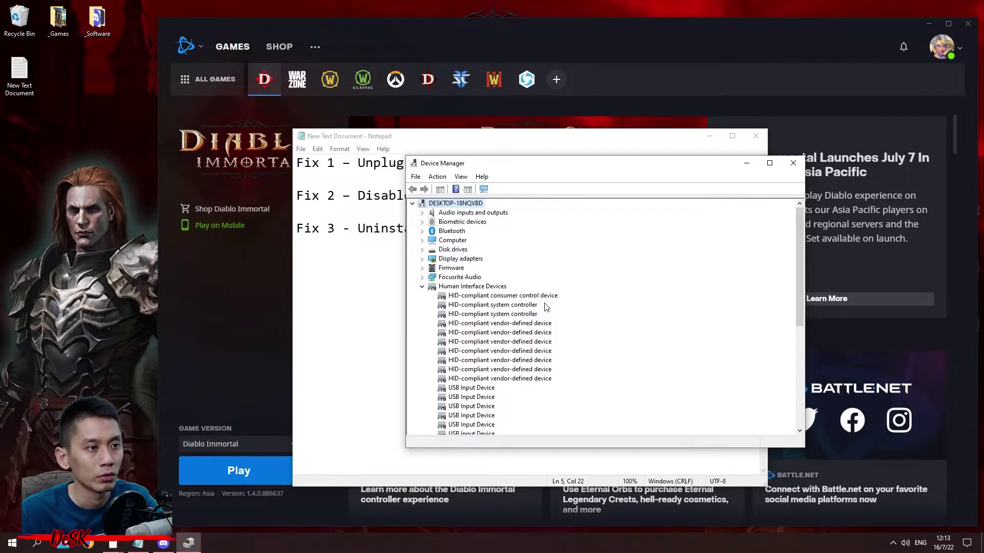
pyautogui.rightClick(545, 297)
pyautogui.click(569, 329)
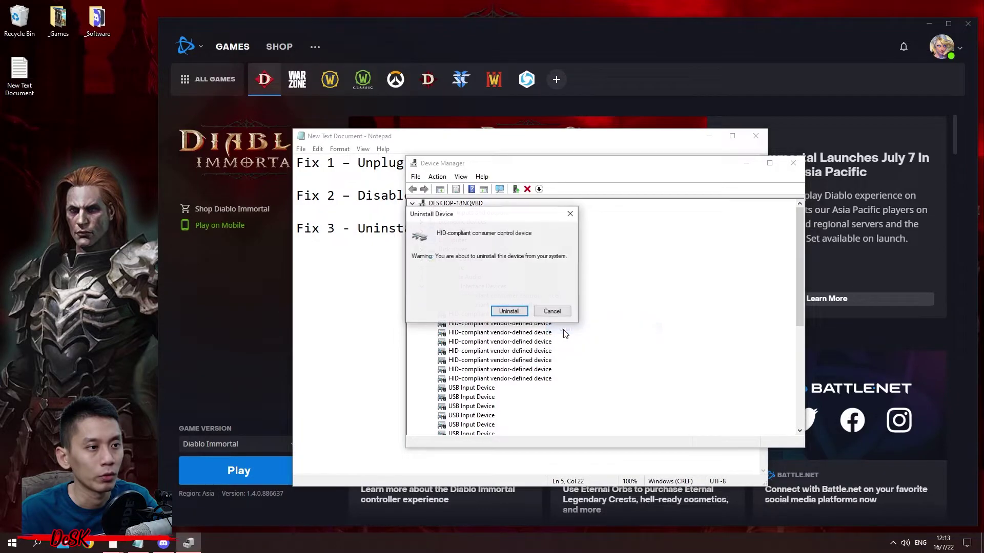
pyautogui.click(521, 311)
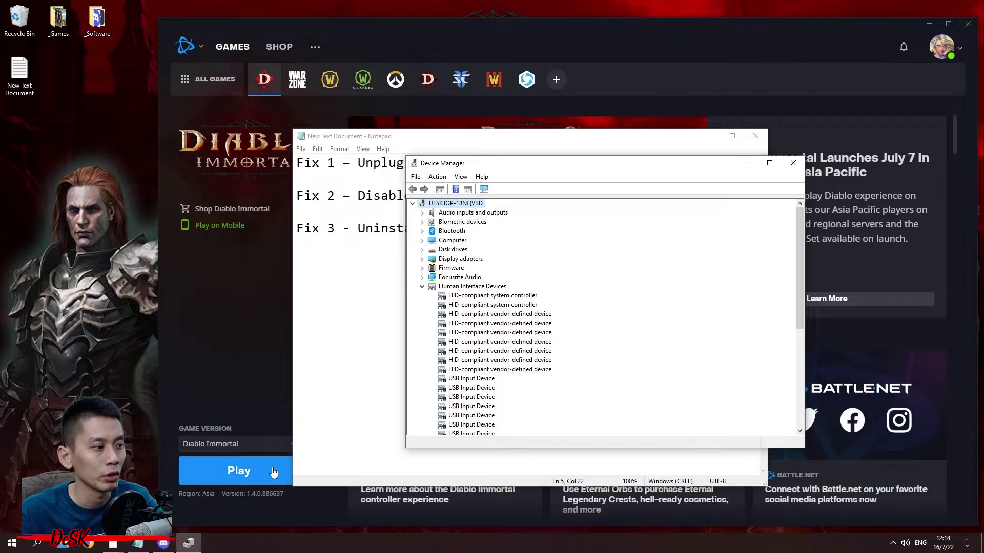
# - Relaunch Diablo Immortal from Battle.net and bring Device Manager back to the front
pyautogui.click(257, 469)
pyautogui.click(189, 543)
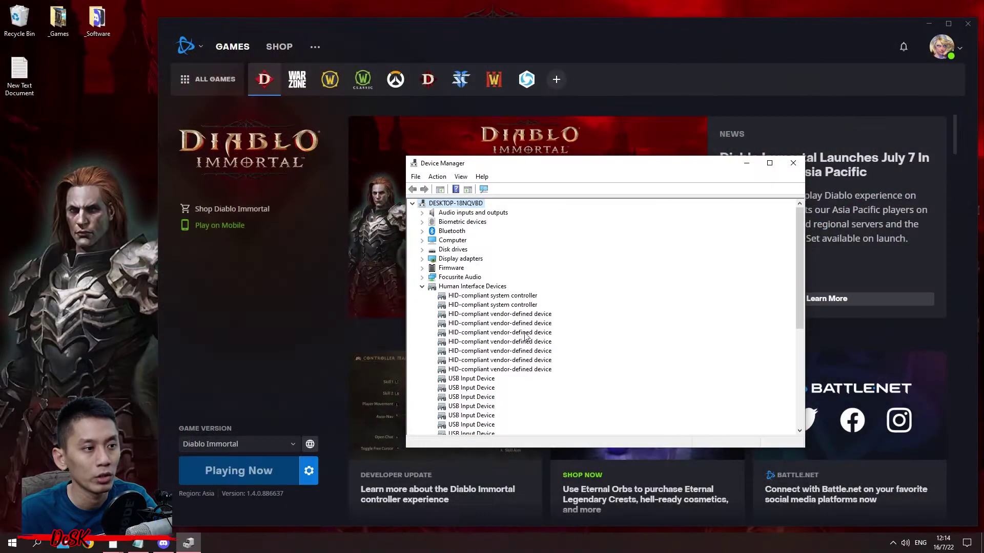
# - Uninstall the HID-compliant system controller entries, confirming each removal
pyautogui.click(523, 297)
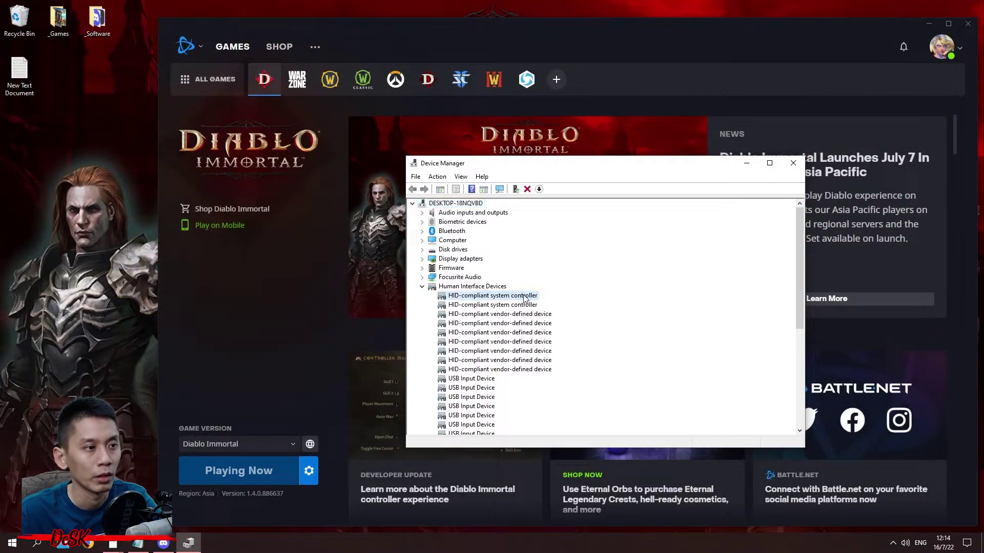
pyautogui.rightClick(524, 295)
pyautogui.click(564, 324)
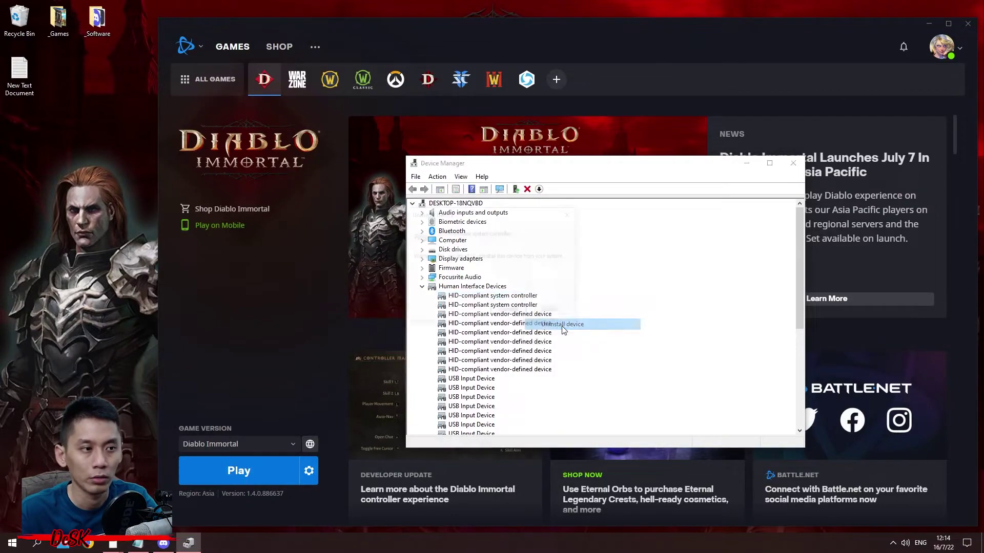
pyautogui.click(520, 311)
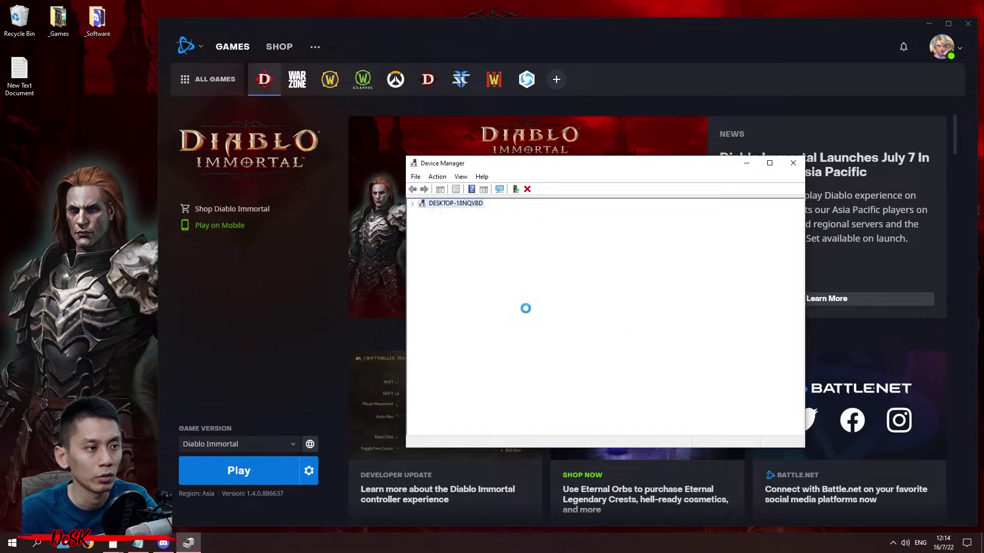
pyautogui.rightClick(533, 296)
pyautogui.click(563, 324)
pyautogui.click(520, 312)
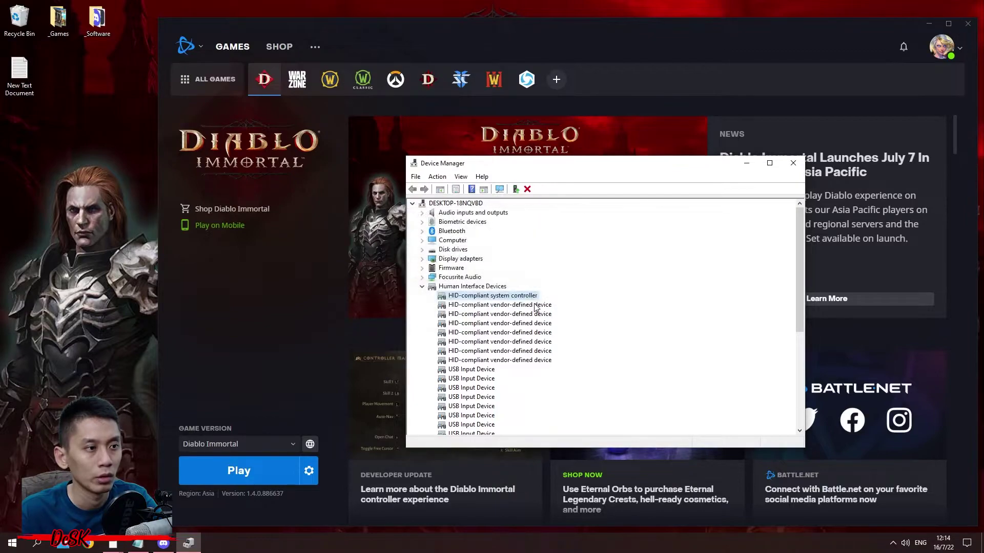
# - Uninstall one HID-compliant vendor-defined device
pyautogui.rightClick(535, 306)
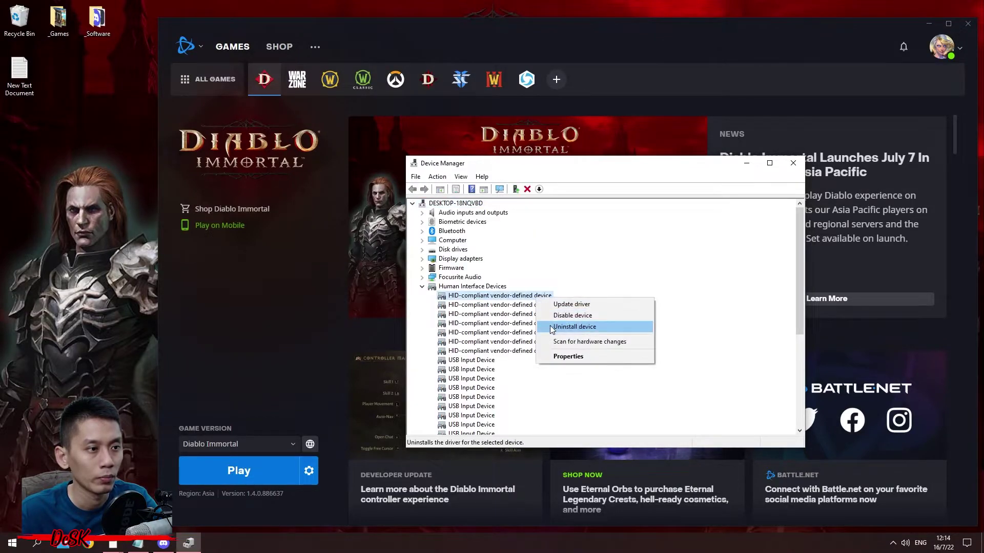
pyautogui.click(563, 324)
pyautogui.click(507, 312)
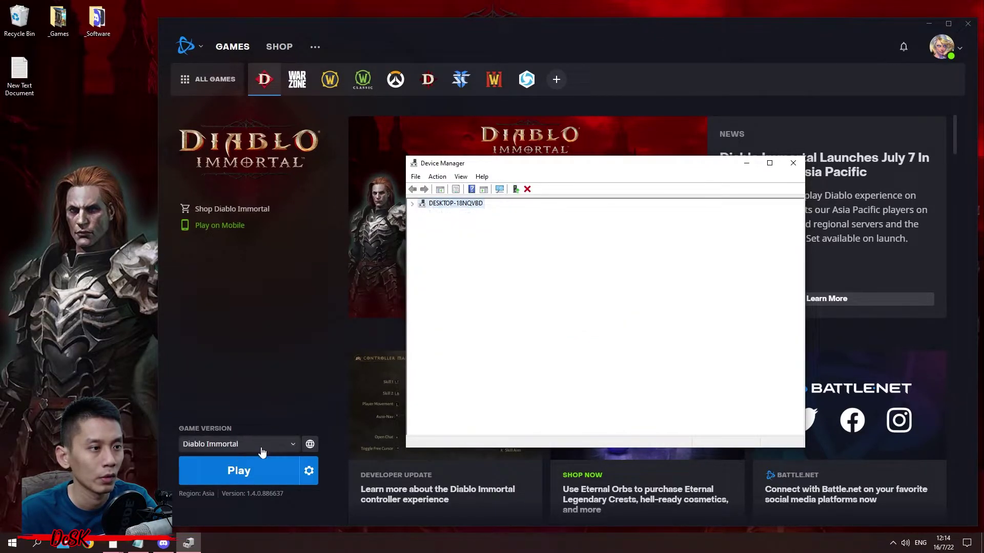
# - Start Diablo Immortal again, then return to Device Manager's vendor-defined HID devices
pyautogui.click(255, 469)
pyautogui.click(180, 546)
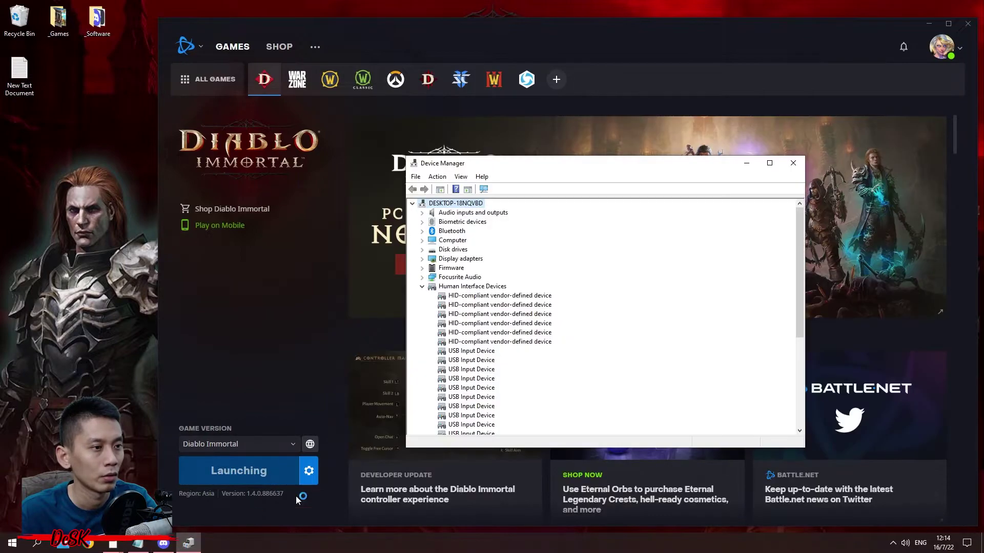
pyautogui.click(538, 296)
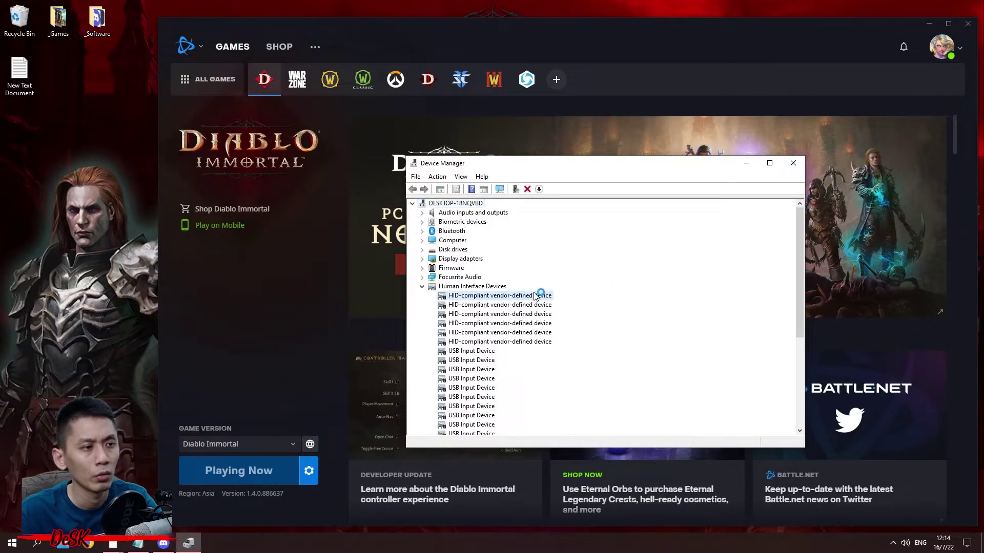
pyautogui.click(538, 324)
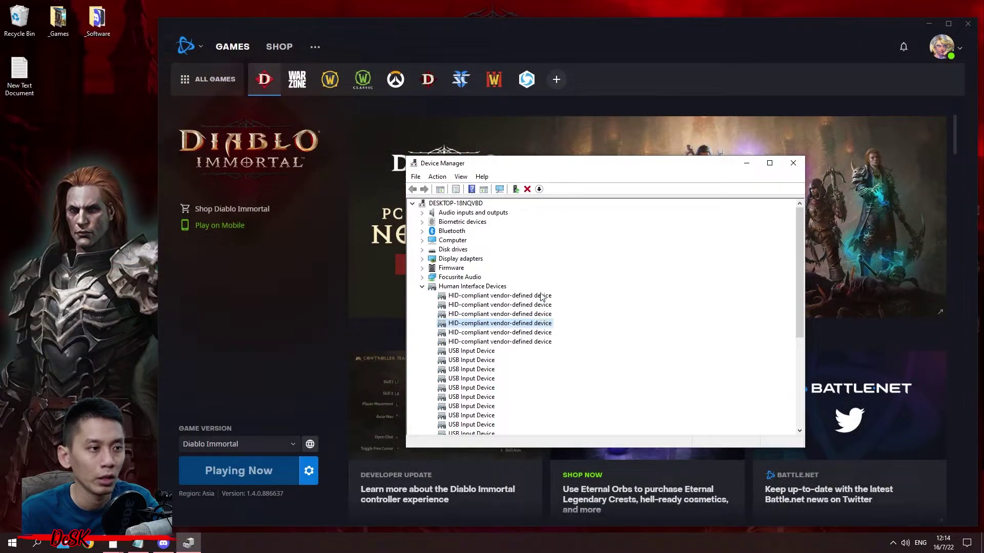
# - Uninstall three more HID-compliant vendor-defined devices, then relaunch Diablo Immortal
pyautogui.rightClick(540, 299)
pyautogui.click(563, 325)
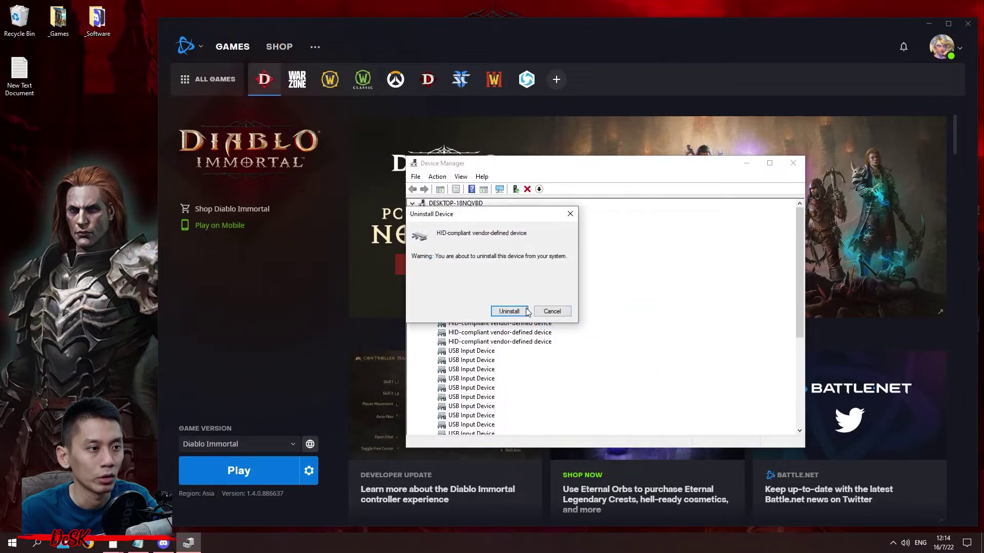
pyautogui.click(511, 312)
pyautogui.rightClick(542, 306)
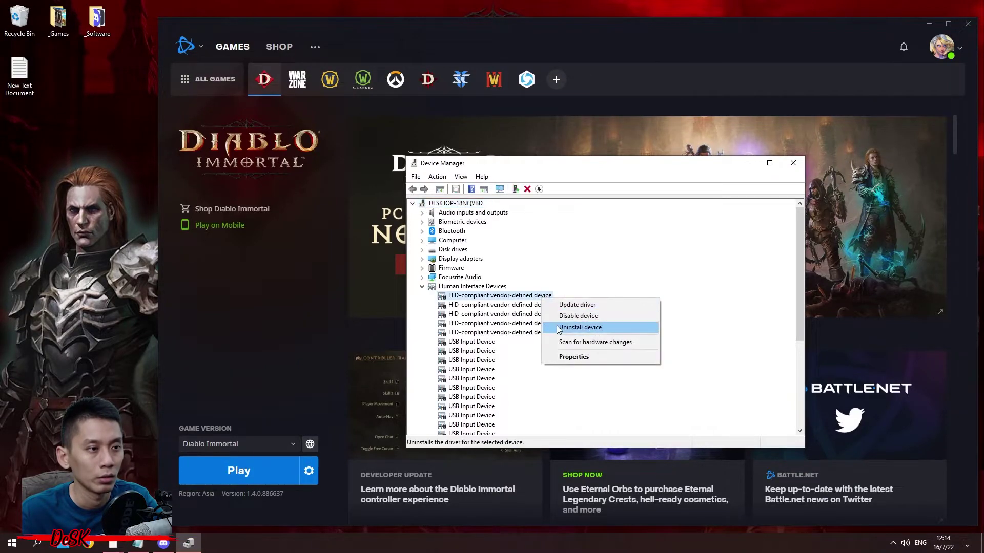
pyautogui.click(563, 326)
pyautogui.click(510, 311)
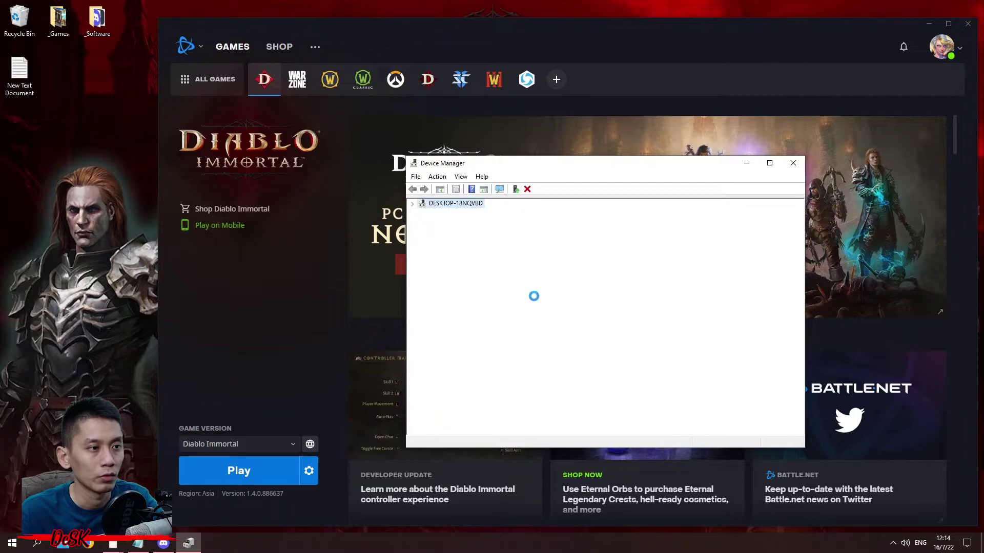
pyautogui.rightClick(535, 299)
pyautogui.click(564, 324)
pyautogui.click(510, 311)
pyautogui.click(249, 481)
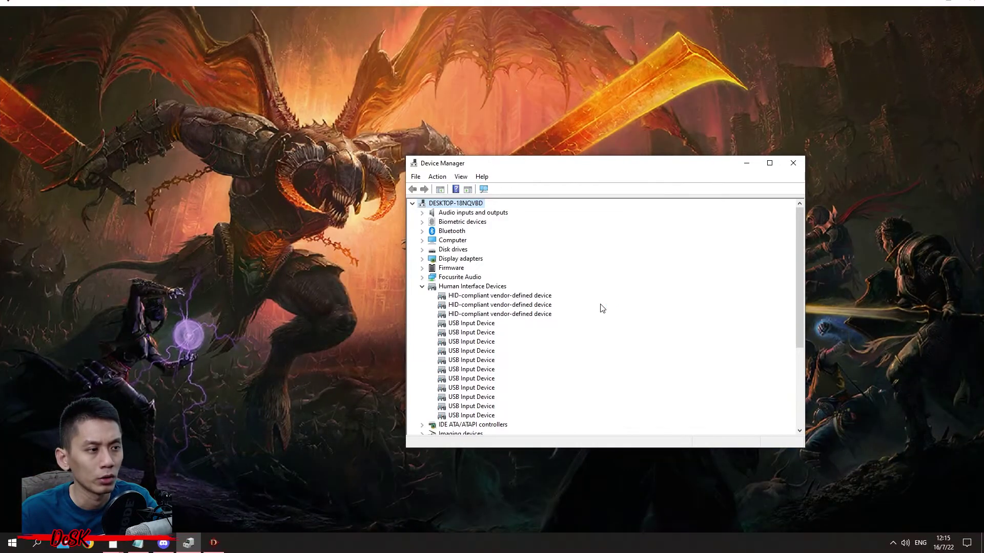
# - Watch Diablo Immortal reach its Tap to Play screen, then quit it and restore Device Manager
pyautogui.click(745, 164)
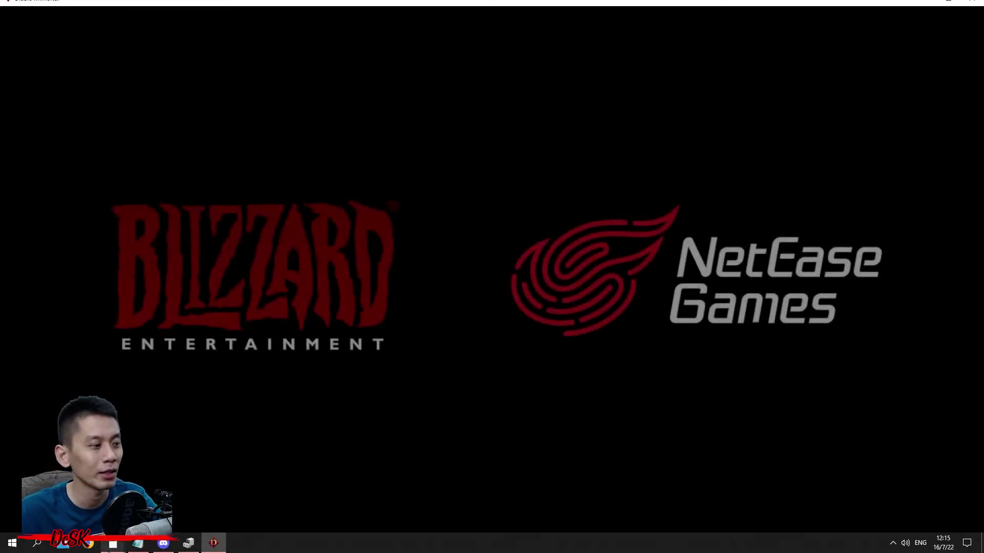
pyautogui.click(188, 543)
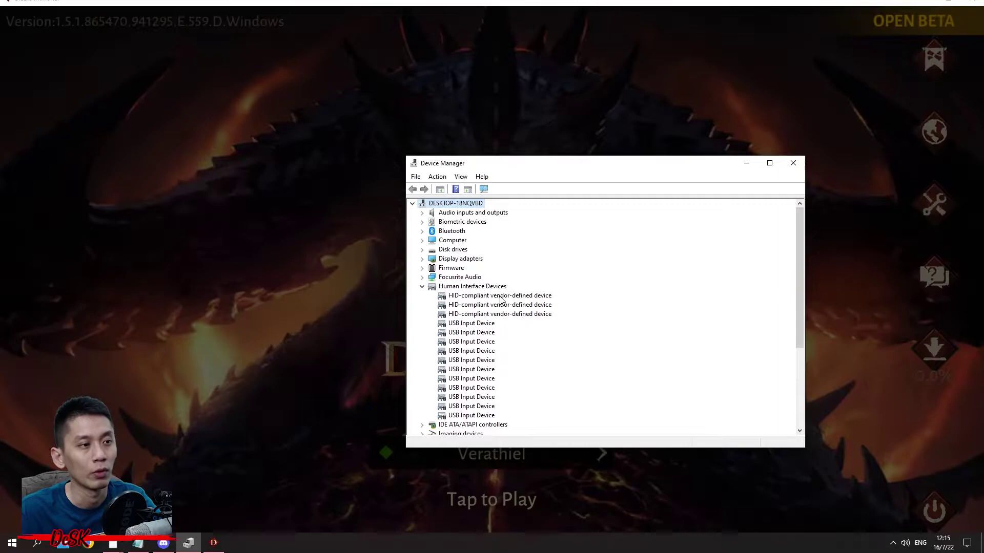
pyautogui.click(747, 163)
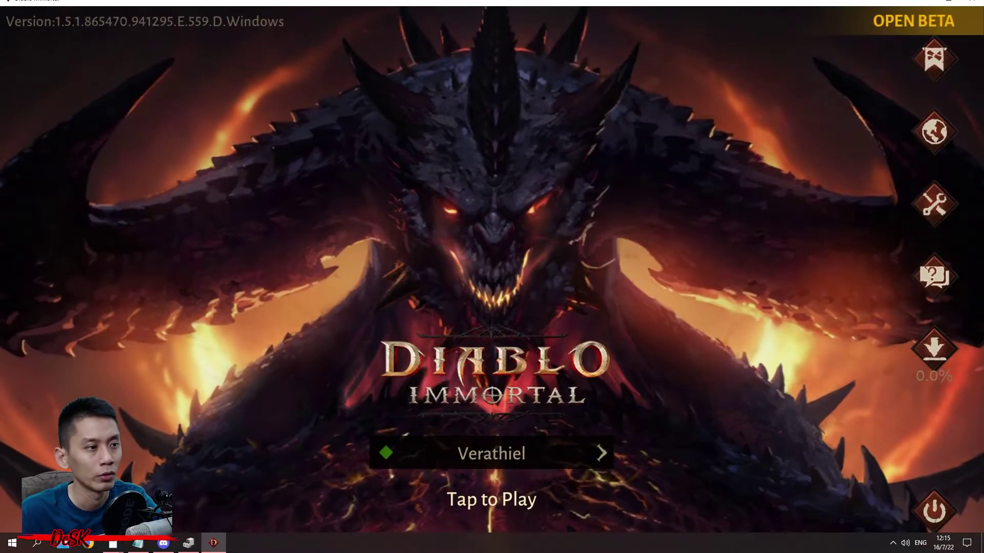
pyautogui.click(974, 5)
pyautogui.click(189, 543)
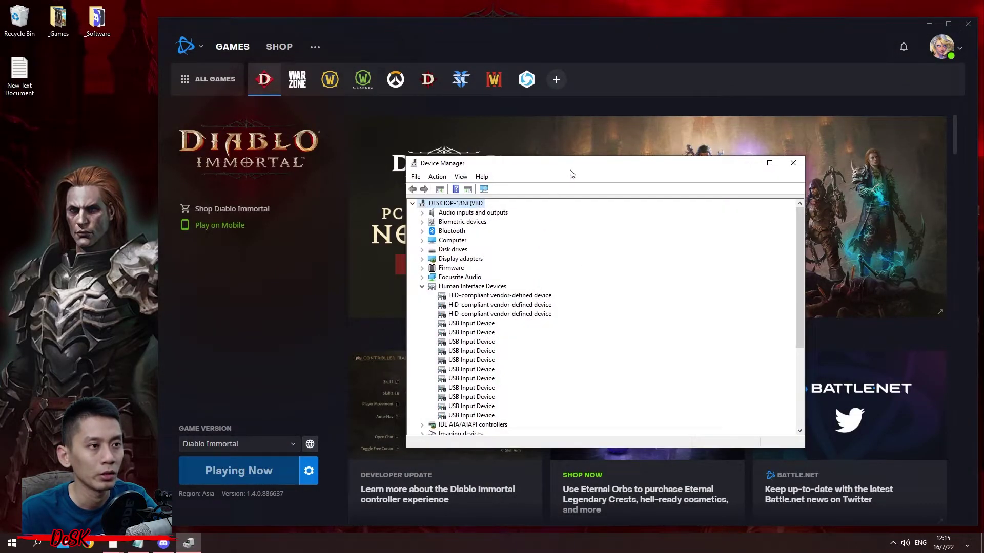
# - Scan for hardware changes, restoring the consumer control, system controller and vendor-defined HID devices
pyautogui.moveTo(571, 174); pyautogui.dragTo(550, 184)
pyautogui.click(513, 306)
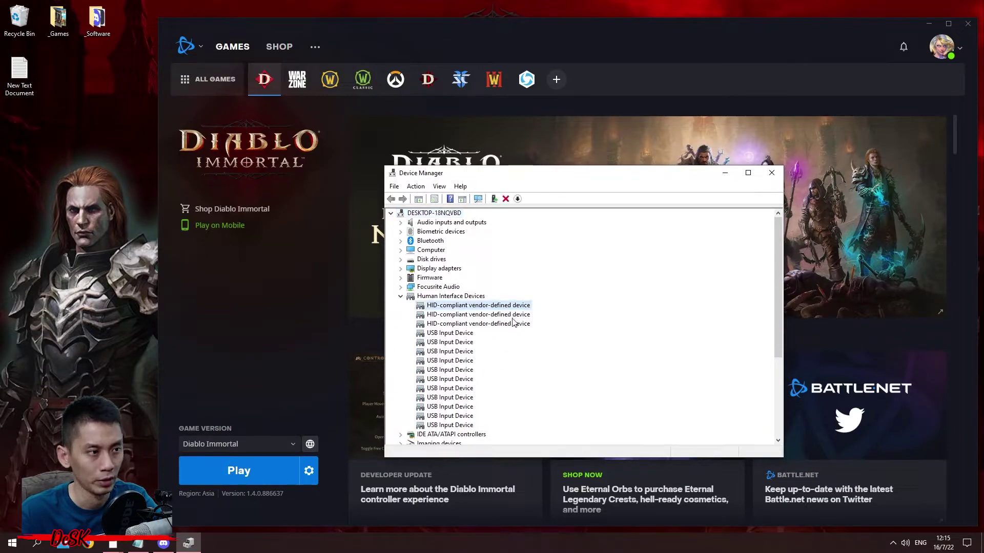
pyautogui.click(513, 318)
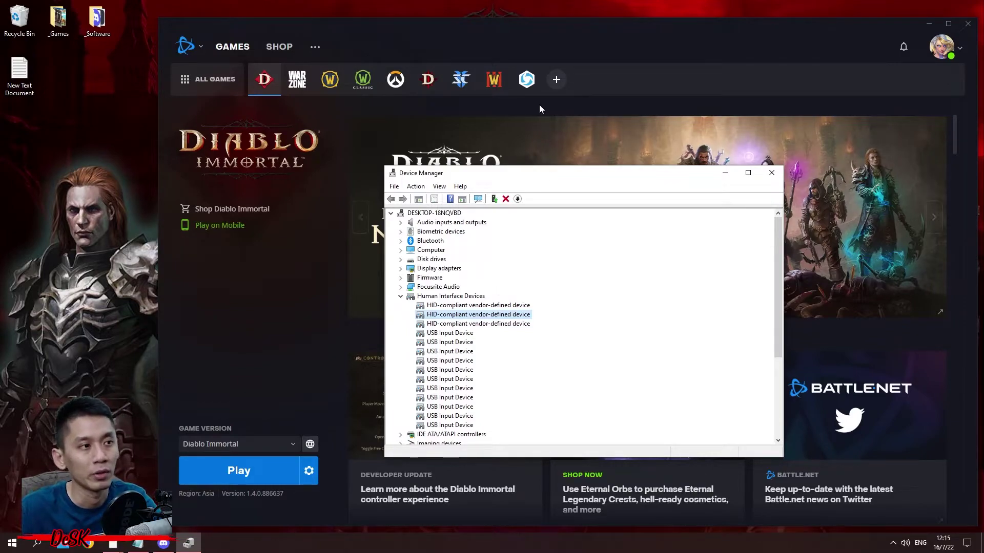
pyautogui.click(480, 200)
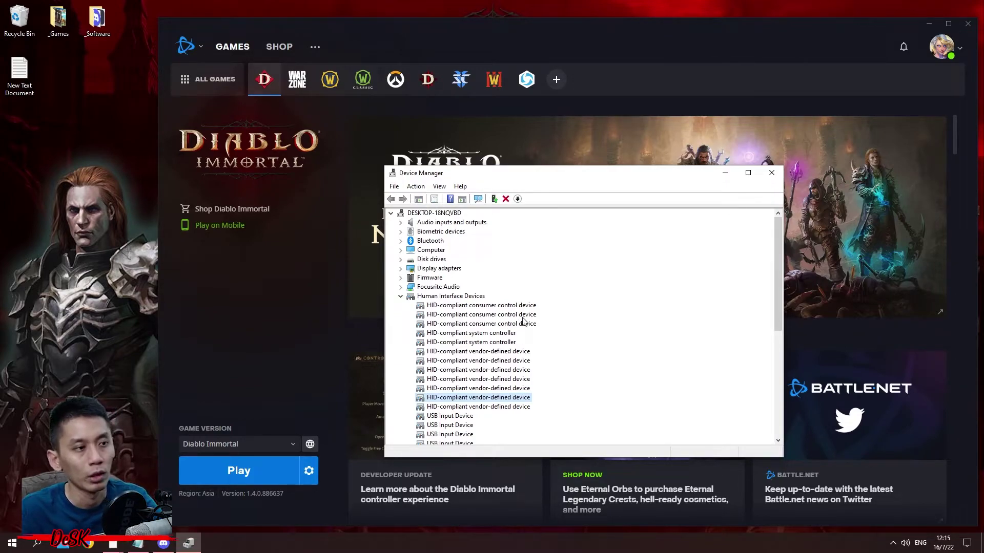
pyautogui.click(523, 316)
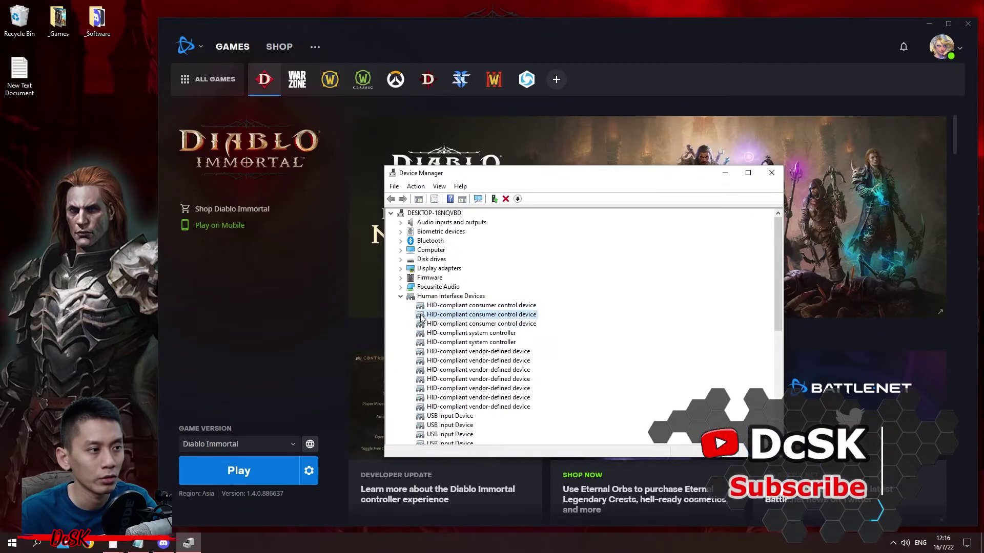
# - Disable the second HID consumer control device and confirm the prompt
pyautogui.rightClick(443, 317)
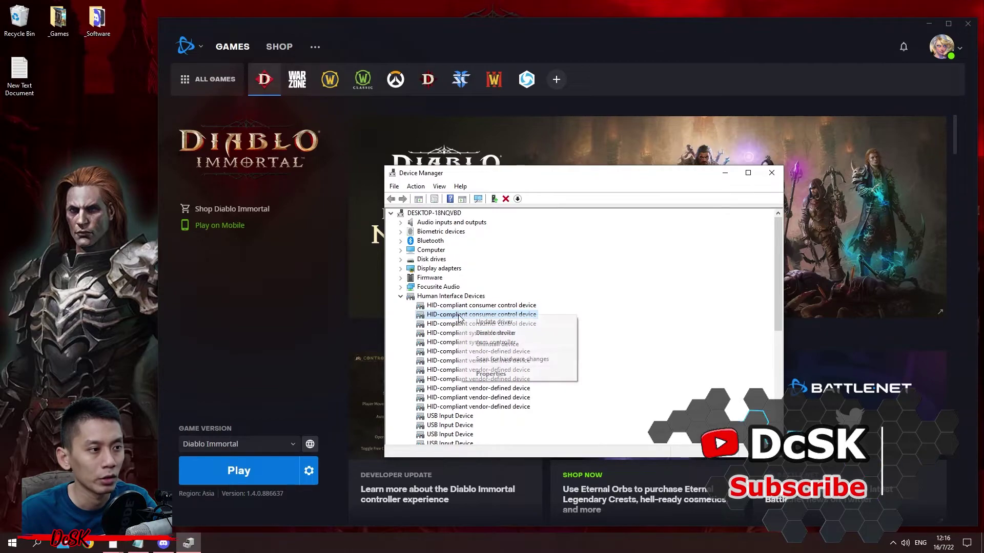
pyautogui.click(472, 333)
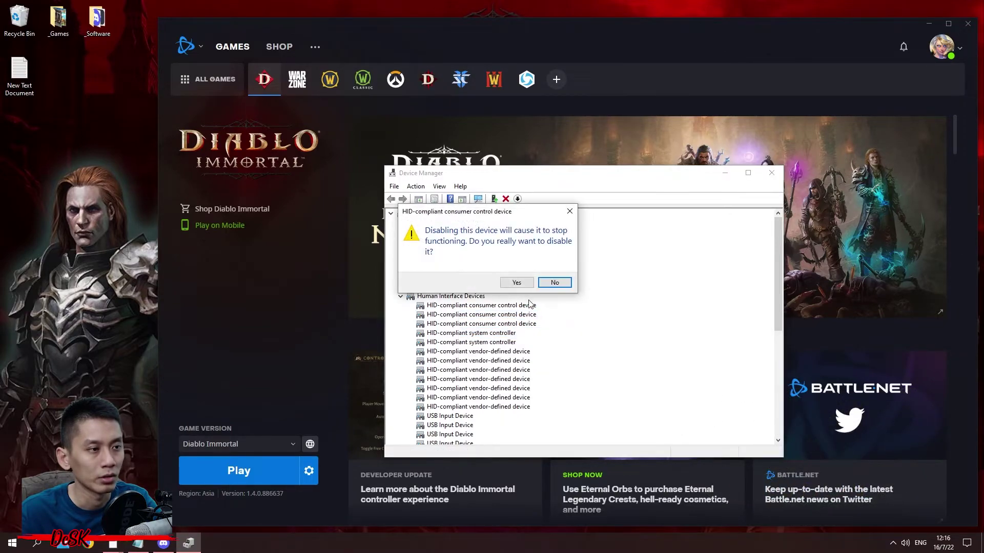
pyautogui.click(519, 286)
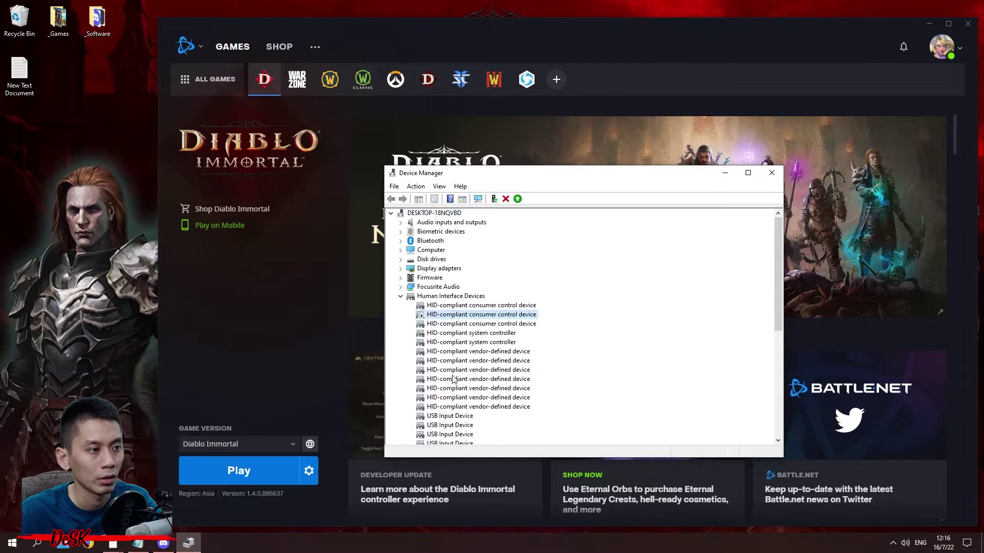
# - Disable the fourth vendor-defined HID device, then check both devices show as disabled
pyautogui.click(491, 372)
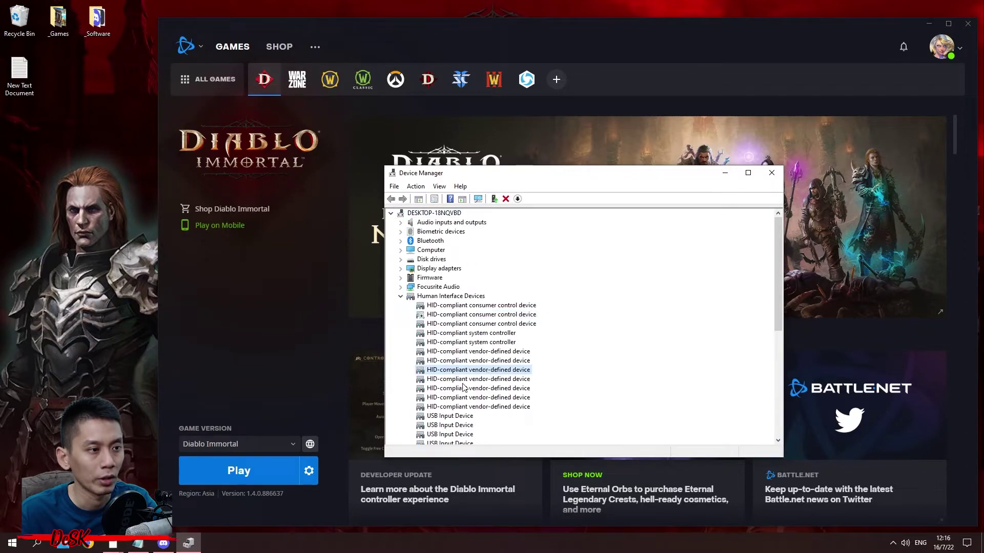
pyautogui.click(510, 379)
pyautogui.rightClick(491, 381)
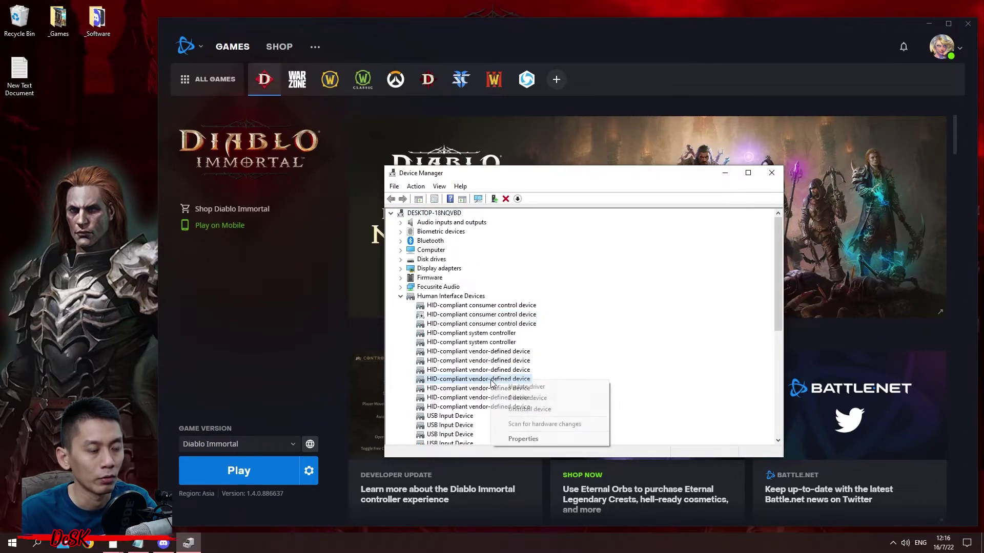
pyautogui.click(515, 399)
pyautogui.click(525, 286)
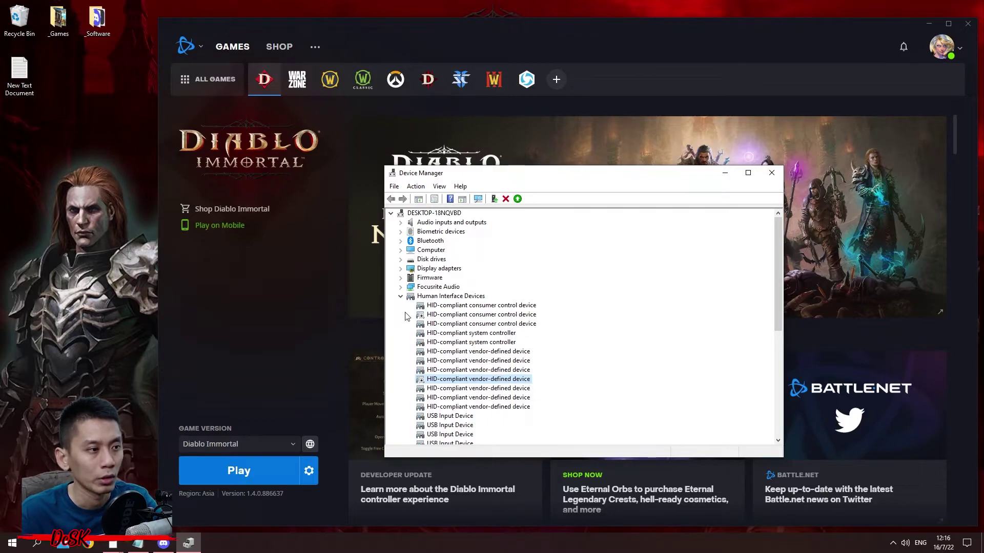
pyautogui.click(456, 314)
pyautogui.click(470, 382)
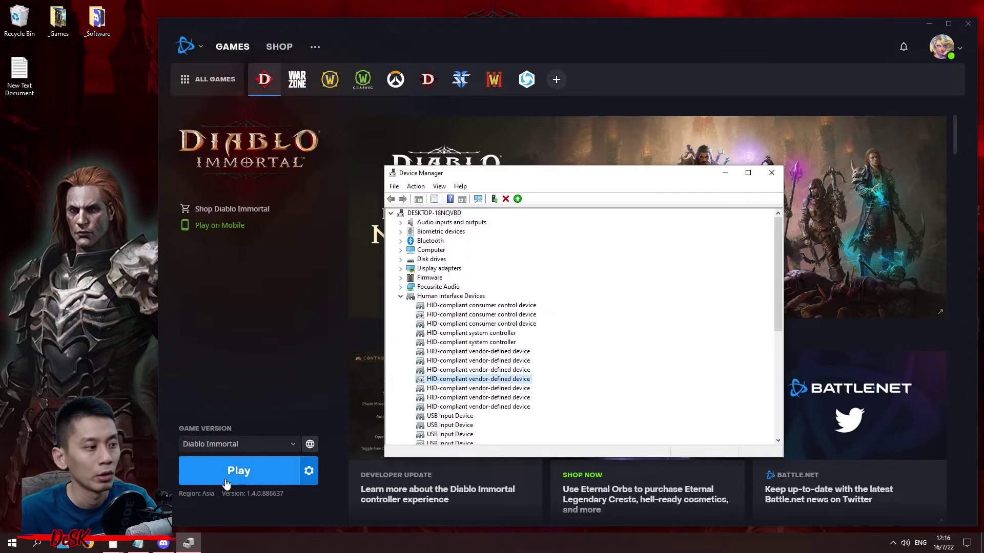
# - Relaunch Diablo Immortal from Battle.net while checking the two disabled HID devices in Device Manager
pyautogui.click(239, 470)
pyautogui.click(189, 544)
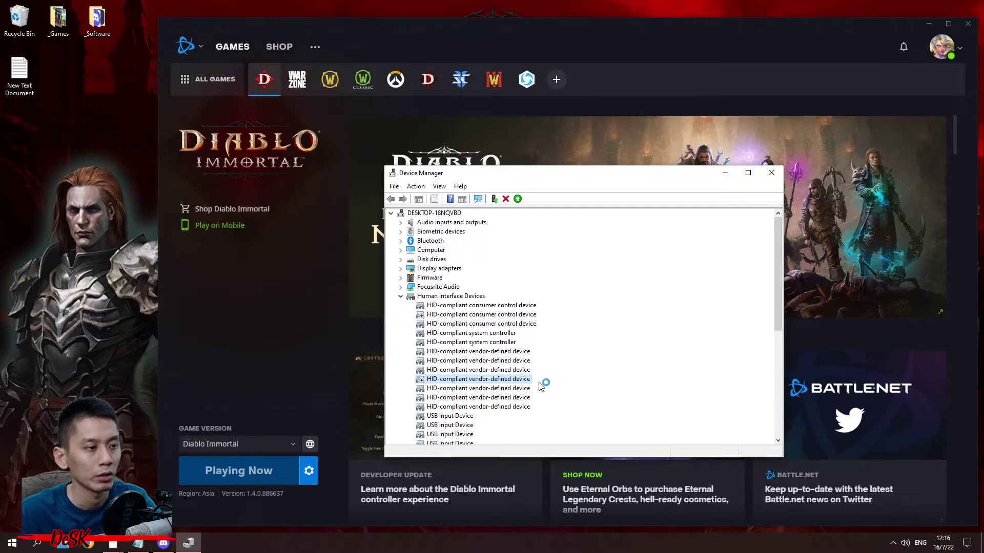
pyautogui.click(491, 315)
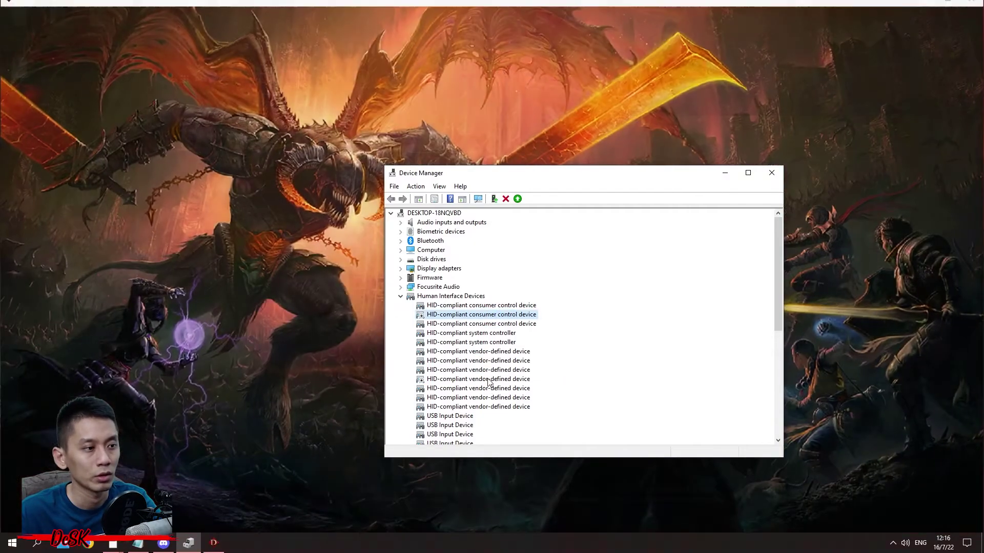
pyautogui.click(489, 379)
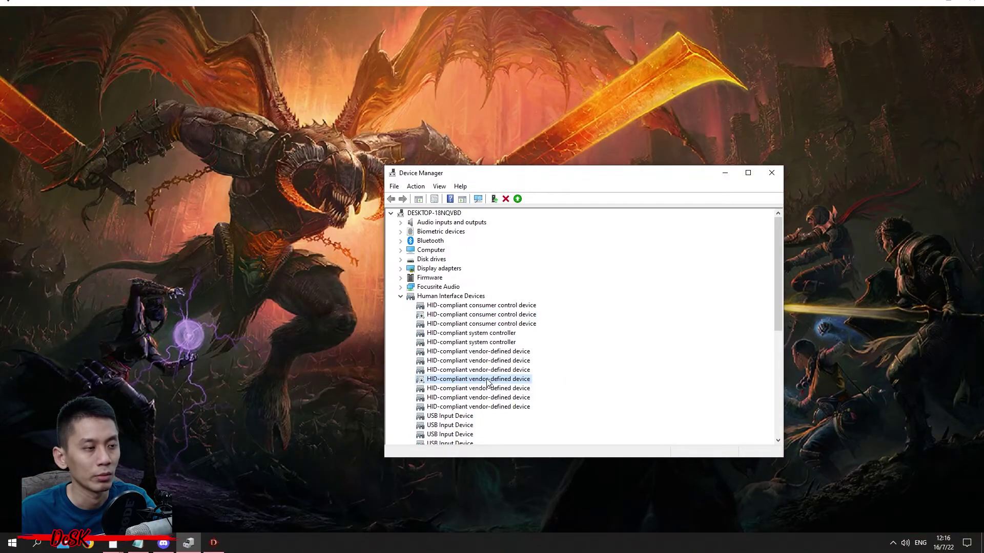
pyautogui.click(496, 316)
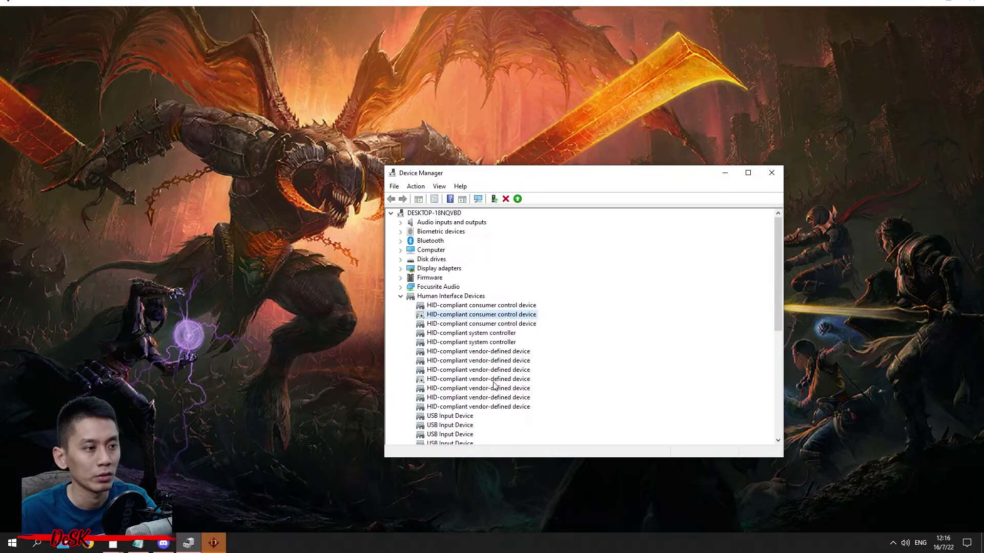
pyautogui.click(495, 381)
pyautogui.click(494, 316)
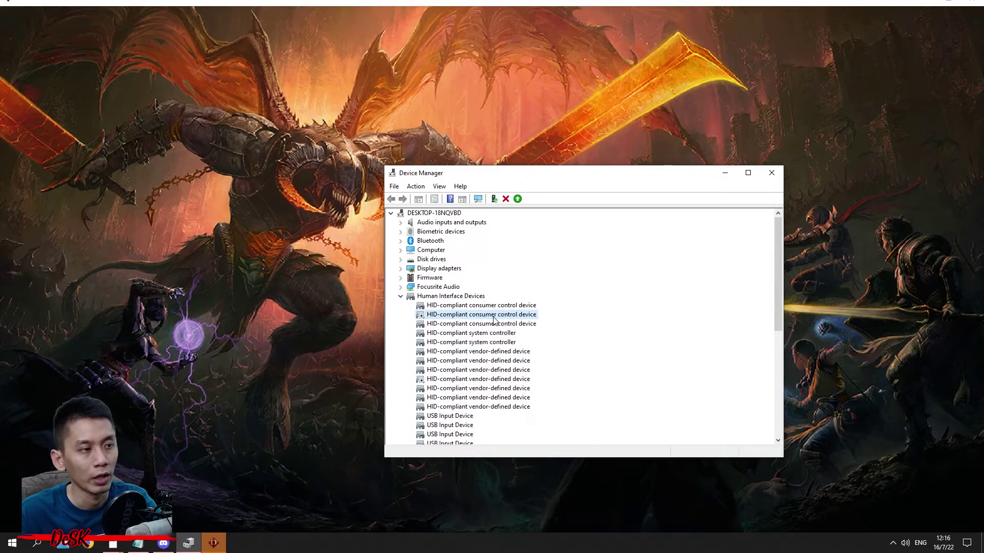